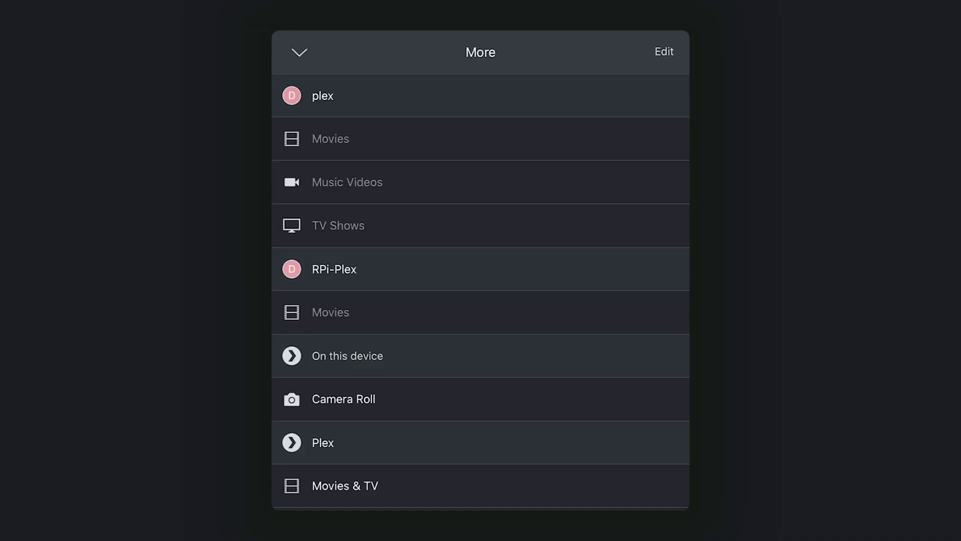
- Begin a new firewall rule in the IPv4 LAN IN rules list
{"action": "left_click_drag", "start_coordinate": [474, 268], "coordinate": [474, 259]}
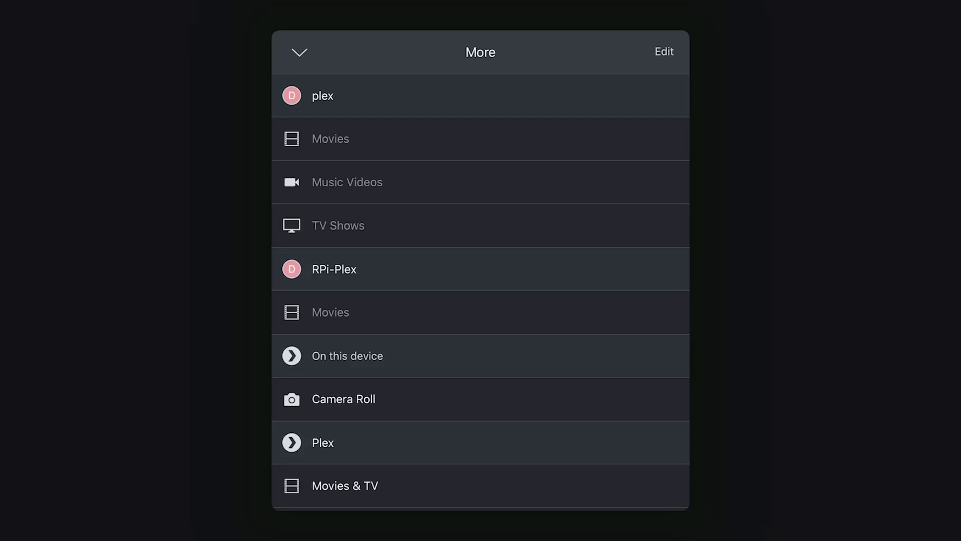
{"action": "left_click", "coordinate": [344, 311]}
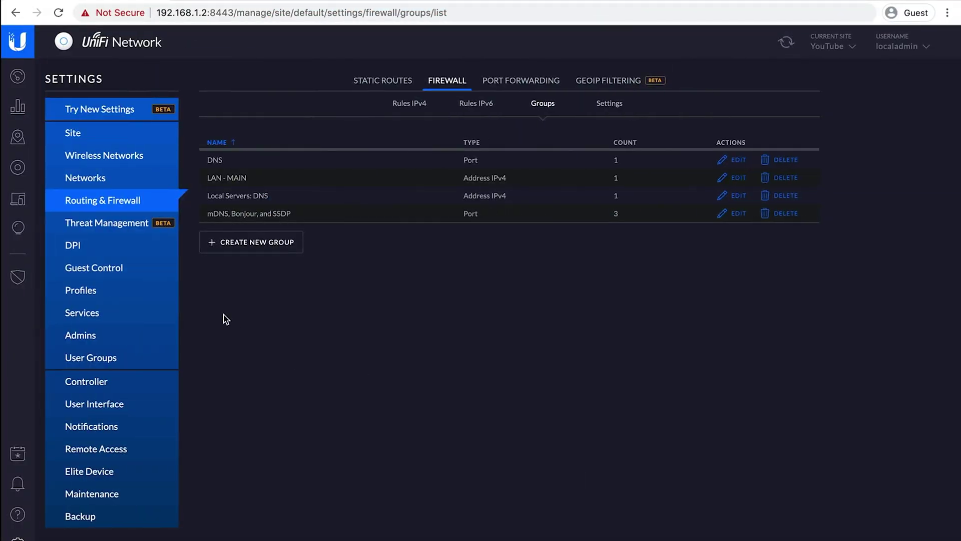
{"action": "left_click", "coordinate": [404, 115]}
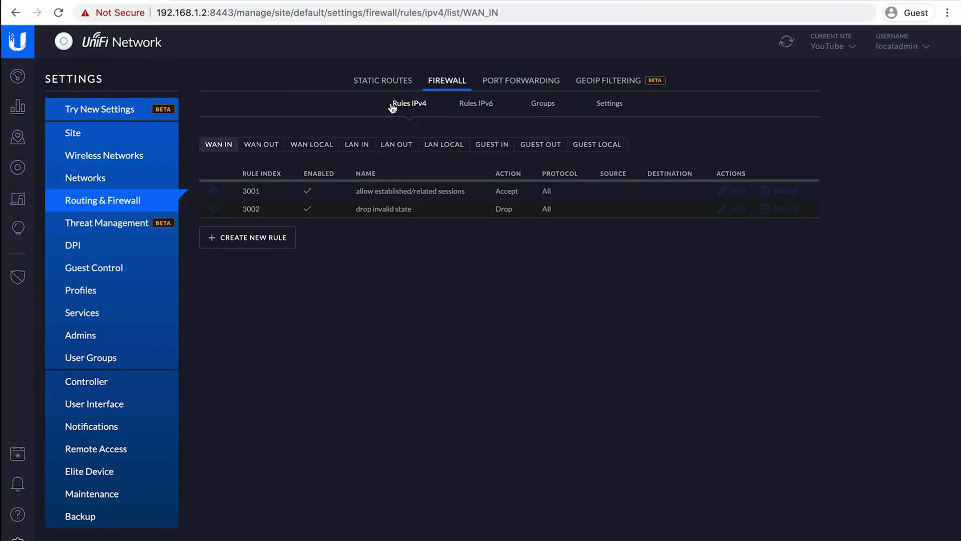
{"action": "left_click", "coordinate": [357, 144]}
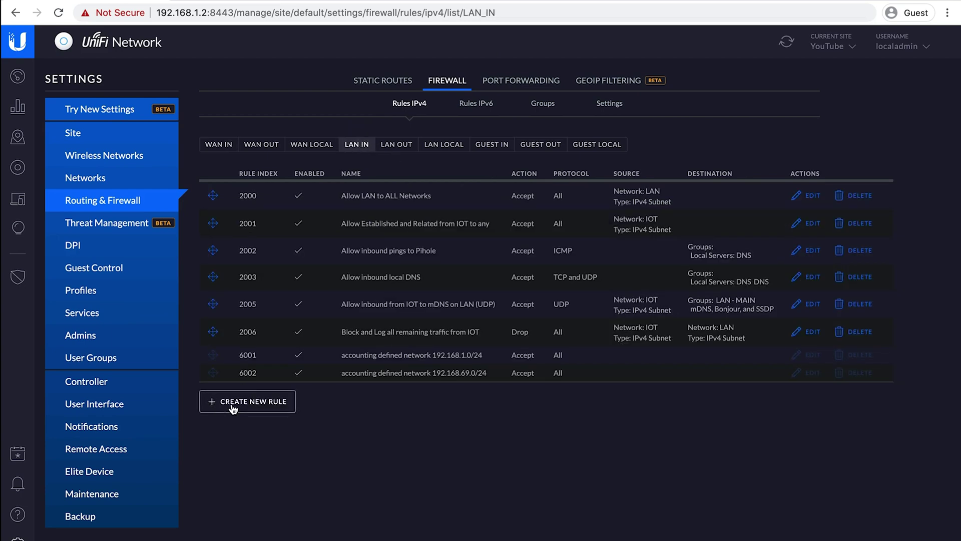
{"action": "left_click", "coordinate": [233, 404]}
- Name the rule Plex Media, set it to accept TCP, with source network IOT
{"action": "left_click", "coordinate": [383, 160]}
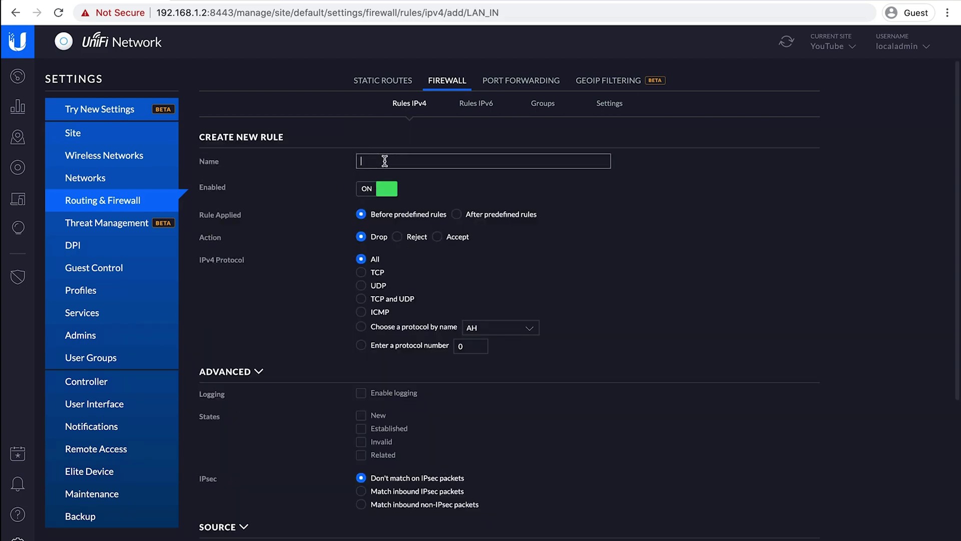
{"action": "type", "text": "Plex "}
{"action": "type", "text": "Media"}
{"action": "left_click", "coordinate": [438, 237]}
{"action": "left_click", "coordinate": [360, 272]}
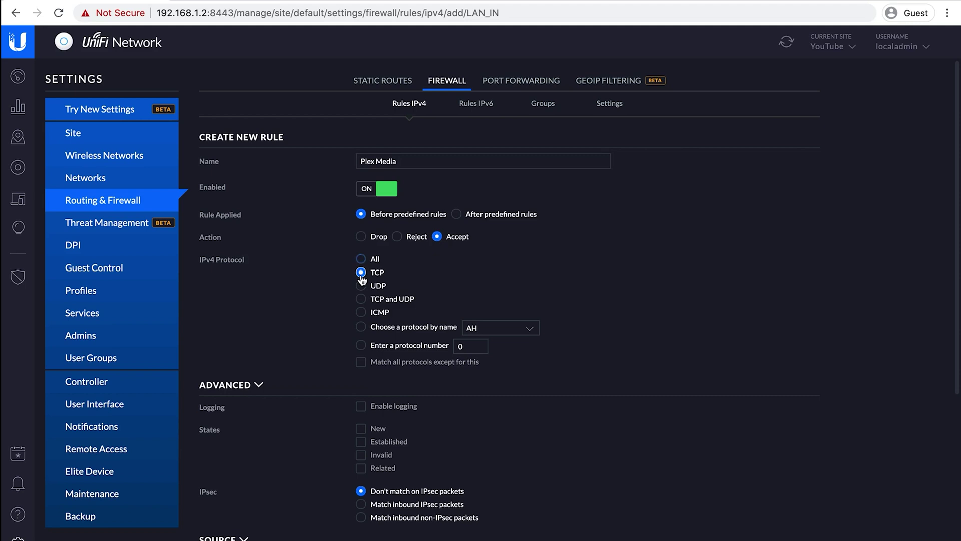
{"action": "scroll", "coordinate": [335, 411], "scroll_direction": "down", "scroll_amount": 3}
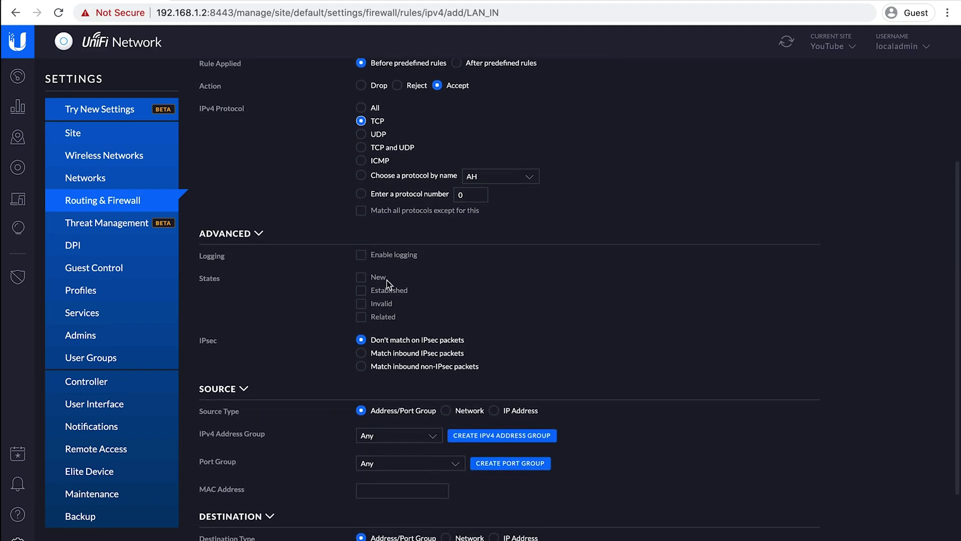
{"action": "scroll", "coordinate": [361, 338], "scroll_direction": "down", "scroll_amount": 2}
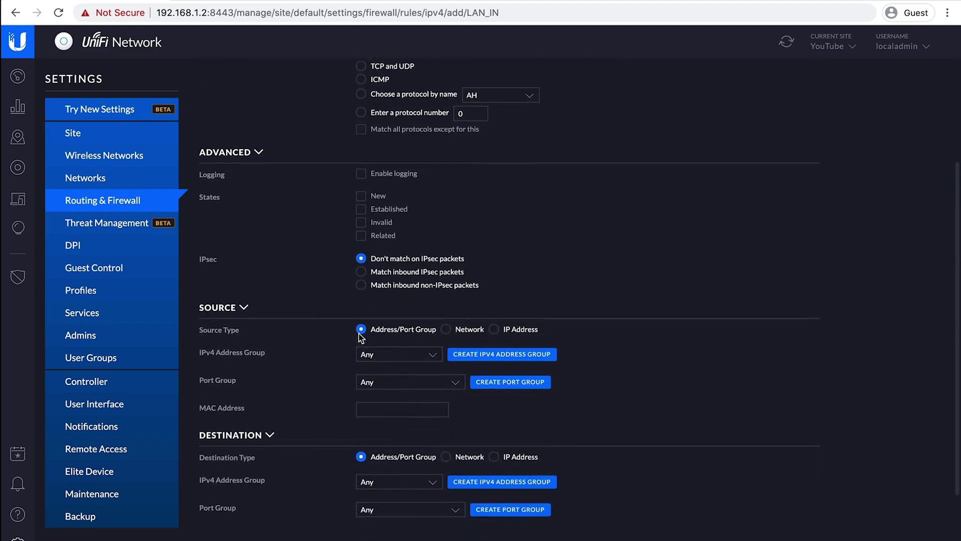
{"action": "left_click", "coordinate": [446, 310]}
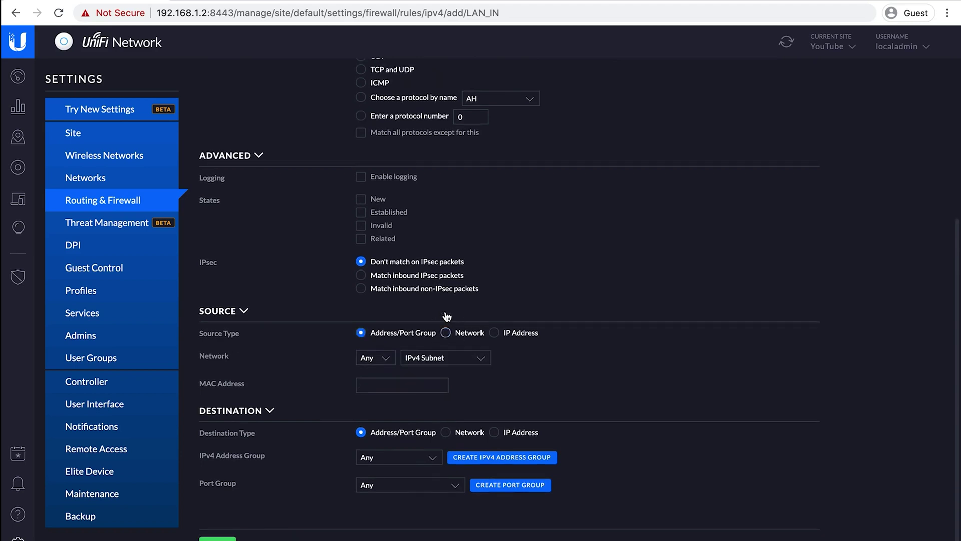
{"action": "left_click", "coordinate": [381, 360]}
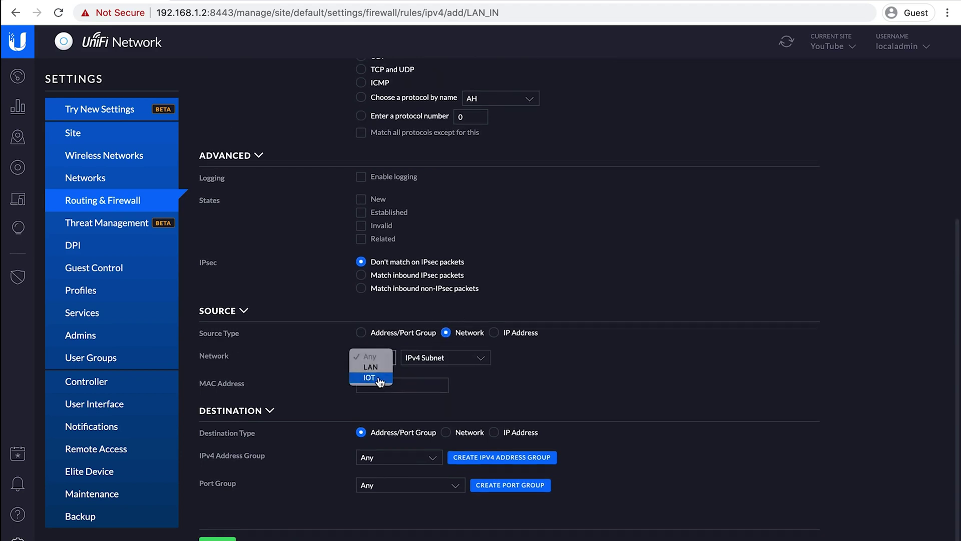
{"action": "left_click", "coordinate": [370, 377]}
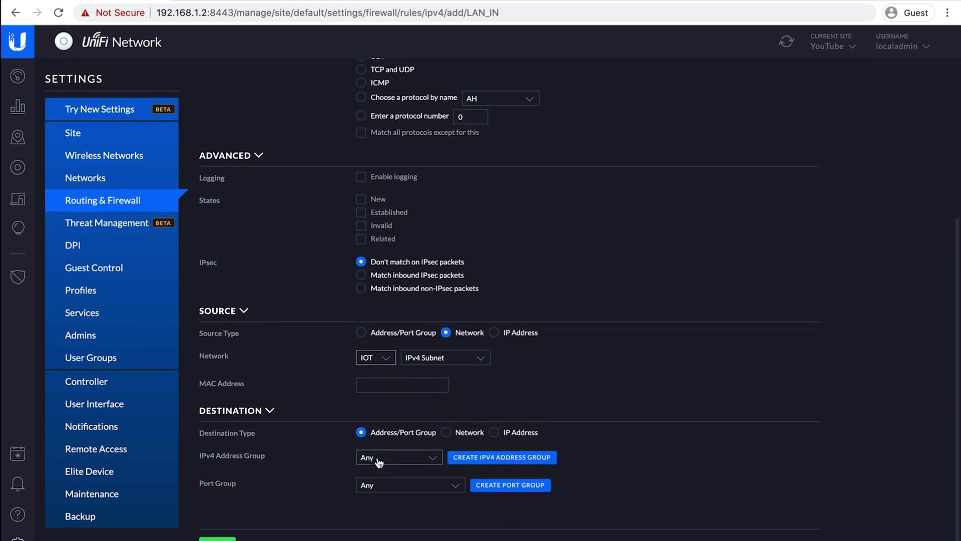
- Create and save a Plex destination address group for 192.168.1.15
{"action": "left_click", "coordinate": [487, 457]}
{"action": "left_click", "coordinate": [402, 275]}
{"action": "type", "text": "Plex"}
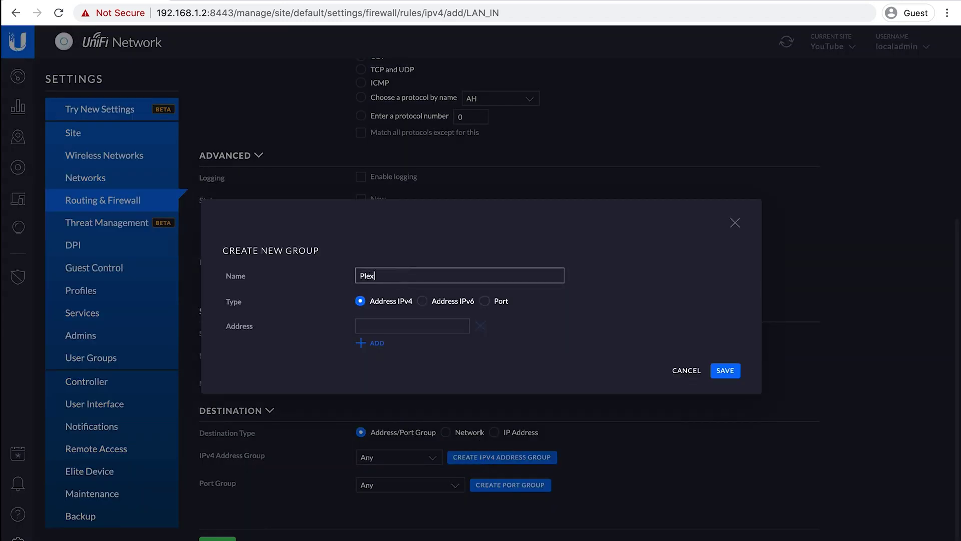
{"action": "left_click", "coordinate": [402, 326]}
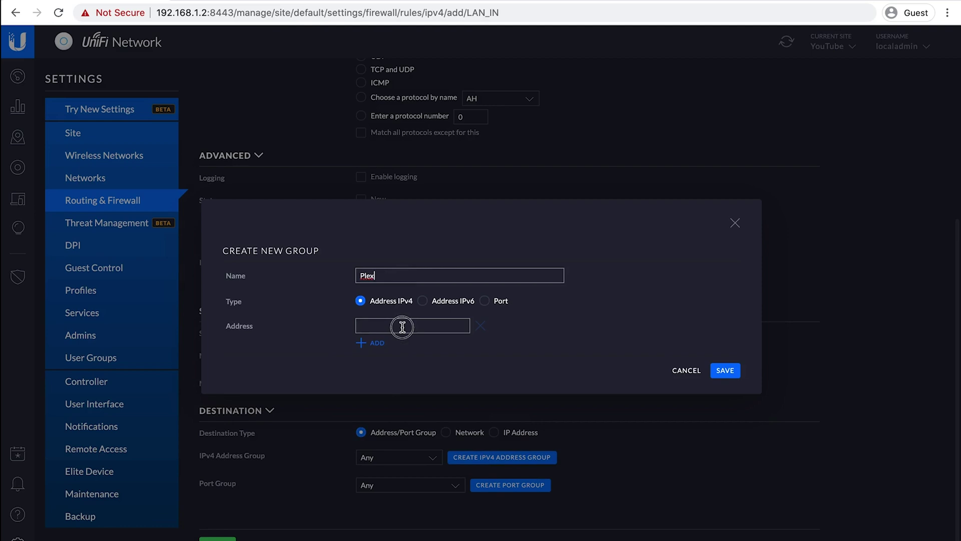
{"action": "type", "text": "192"}
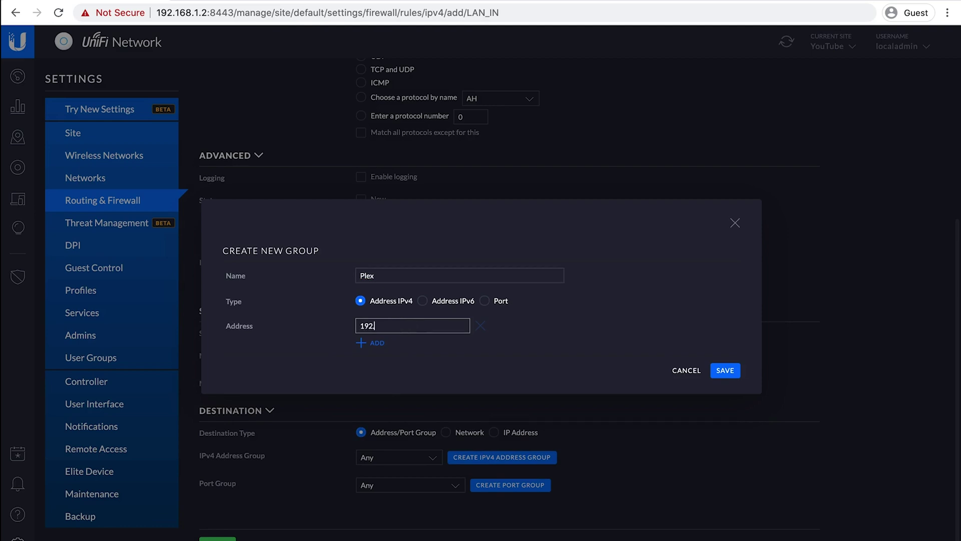
{"action": "type", "text": ".168.1.1"}
{"action": "type", "text": "5"}
{"action": "left_click", "coordinate": [723, 371]}
- Create and save a 'Plex - Port' destination port group for port 32400
{"action": "left_click", "coordinate": [524, 485]}
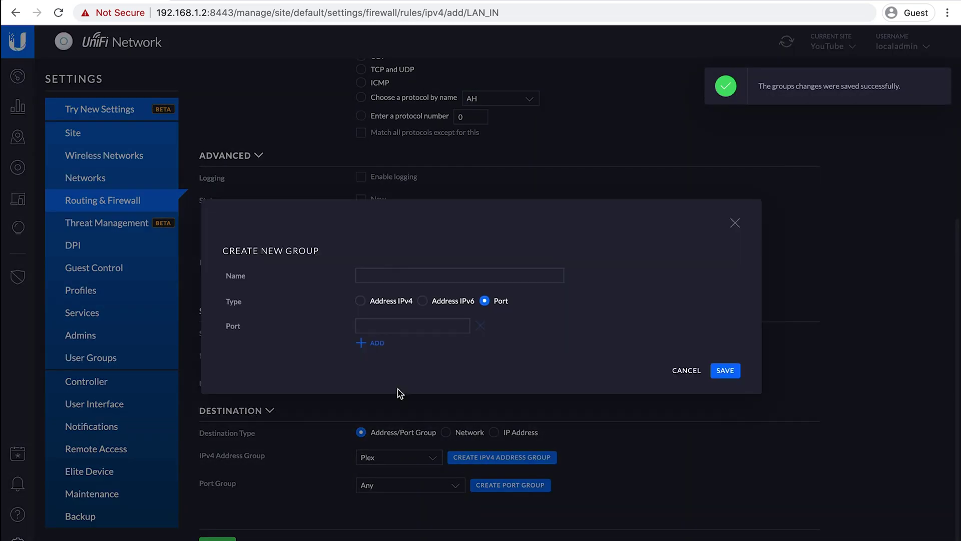
{"action": "left_click", "coordinate": [401, 276]}
{"action": "type", "text": "Plex"}
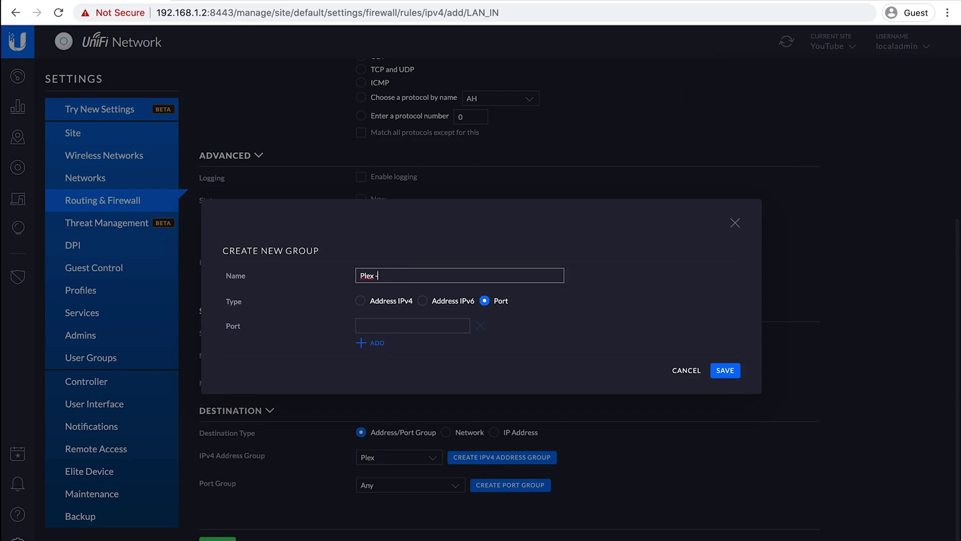
{"action": "type", "text": " - Port"}
{"action": "left_click", "coordinate": [391, 322]}
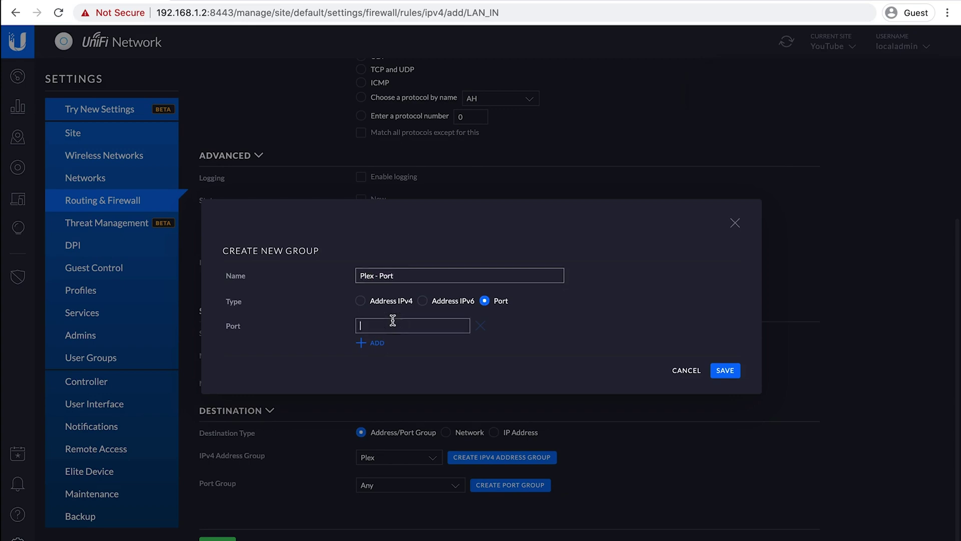
{"action": "type", "text": "32"}
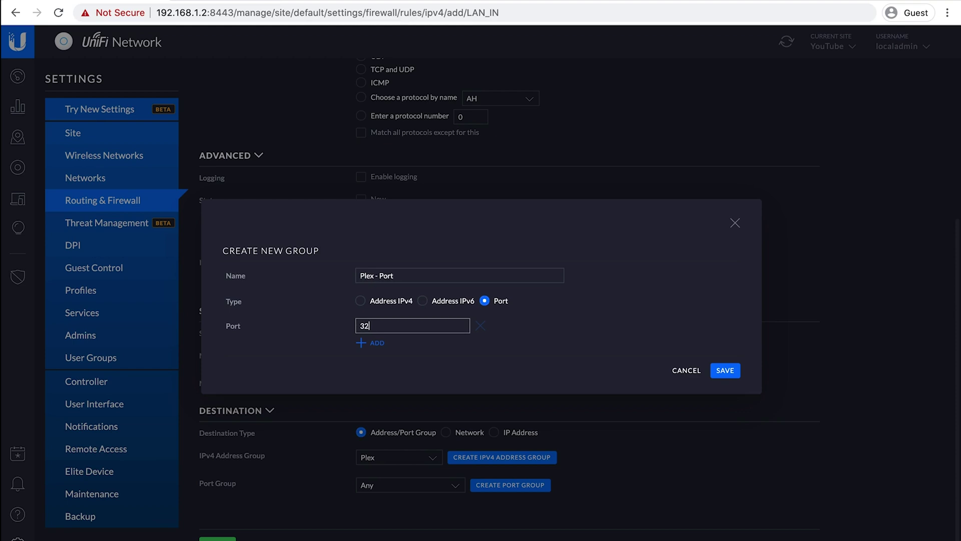
{"action": "type", "text": "400"}
{"action": "left_click", "coordinate": [727, 371]}
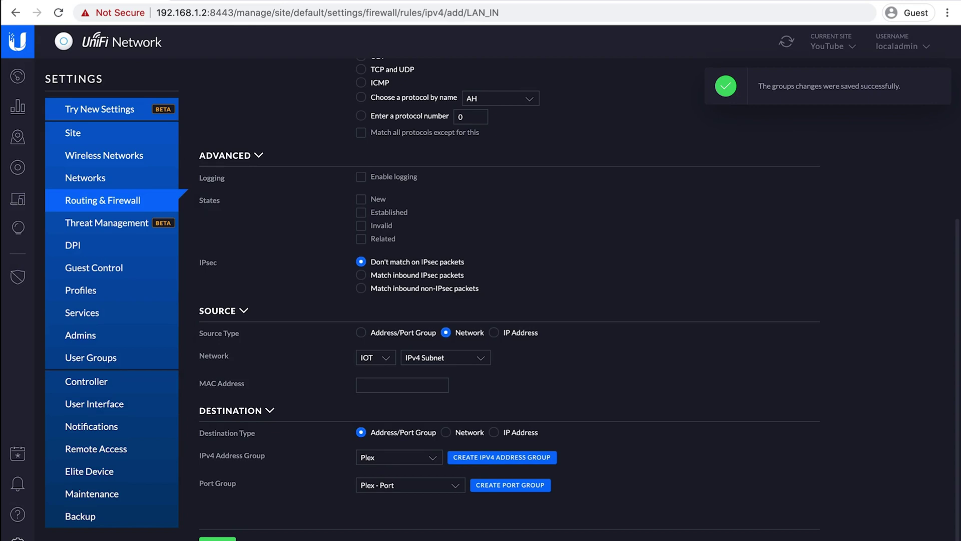
- Save Plex Media and drag it above the Block and Log IOT rule
{"action": "left_click", "coordinate": [217, 538]}
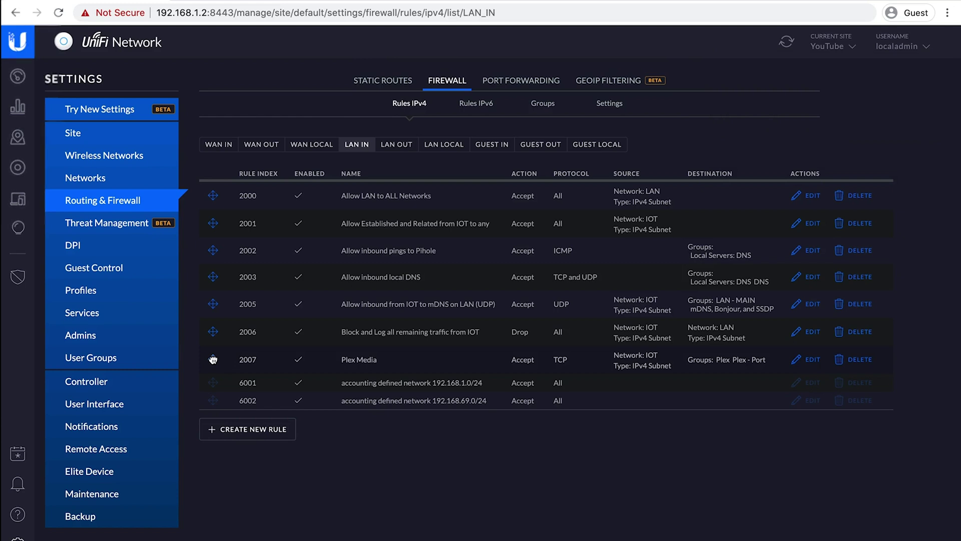
{"action": "left_click_drag", "start_coordinate": [212, 359], "coordinate": [218, 335]}
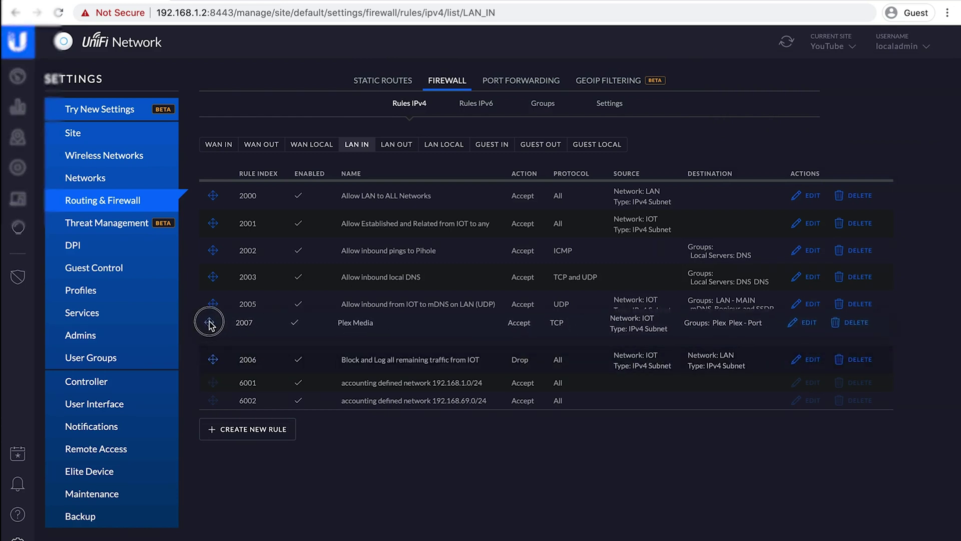
{"action": "left_click_drag", "start_coordinate": [218, 336], "coordinate": [199, 329]}
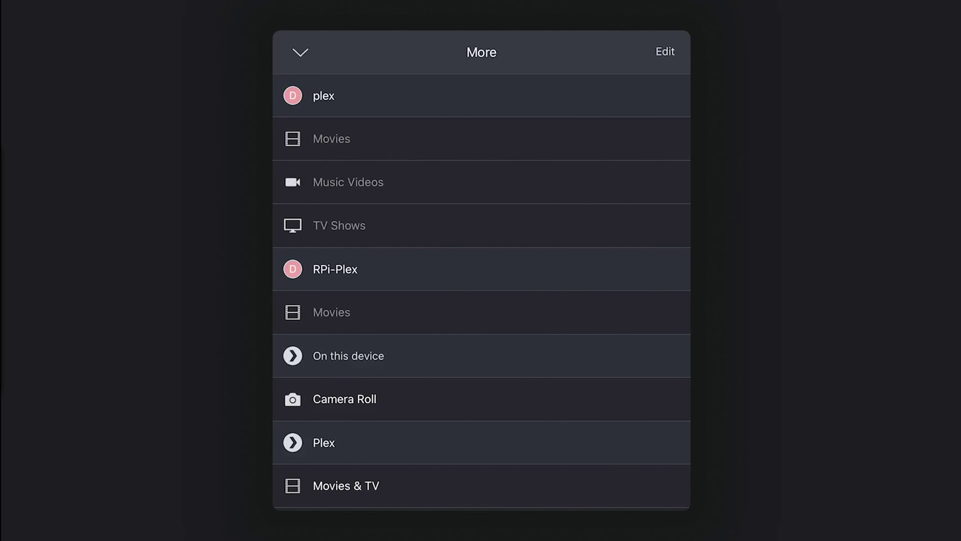
{"action": "left_click", "coordinate": [664, 51]}
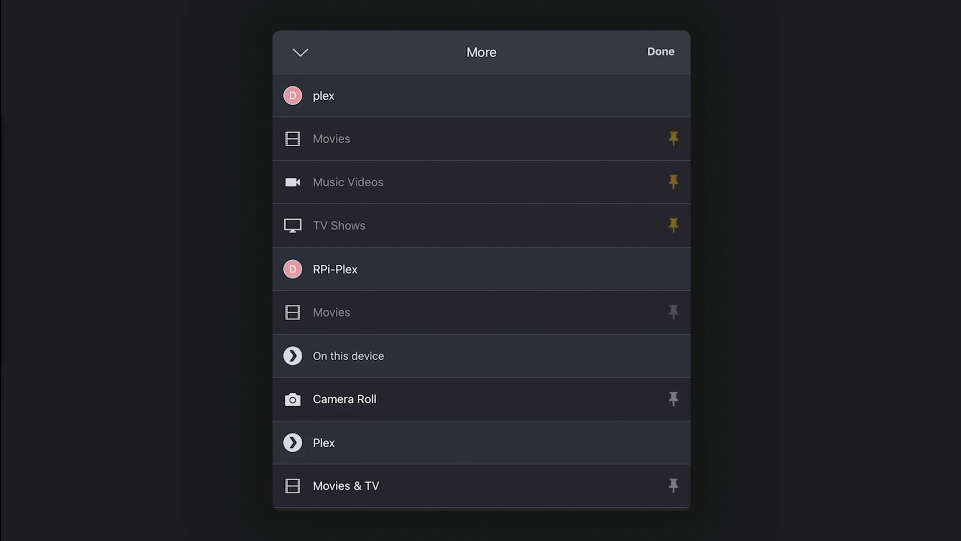
{"action": "left_click", "coordinate": [661, 51]}
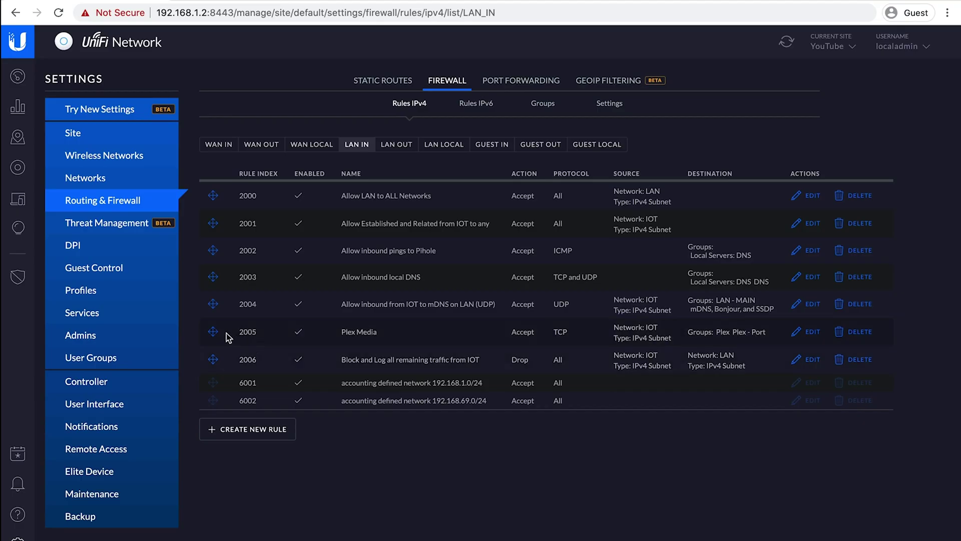
- Drag Plex Media above the IOT-to-mDNS rule, then view the Devices list
{"action": "left_click_drag", "start_coordinate": [213, 331], "coordinate": [214, 302]}
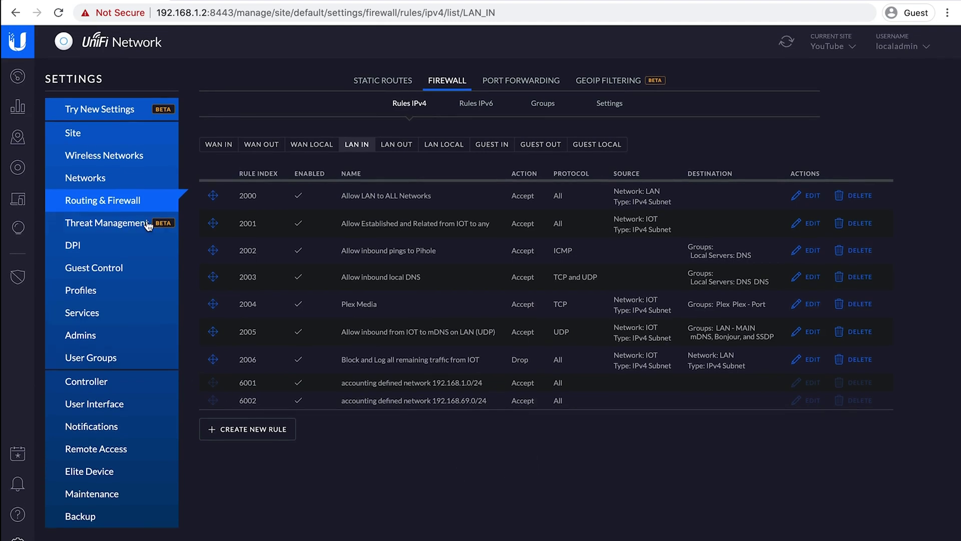
{"action": "left_click", "coordinate": [18, 168]}
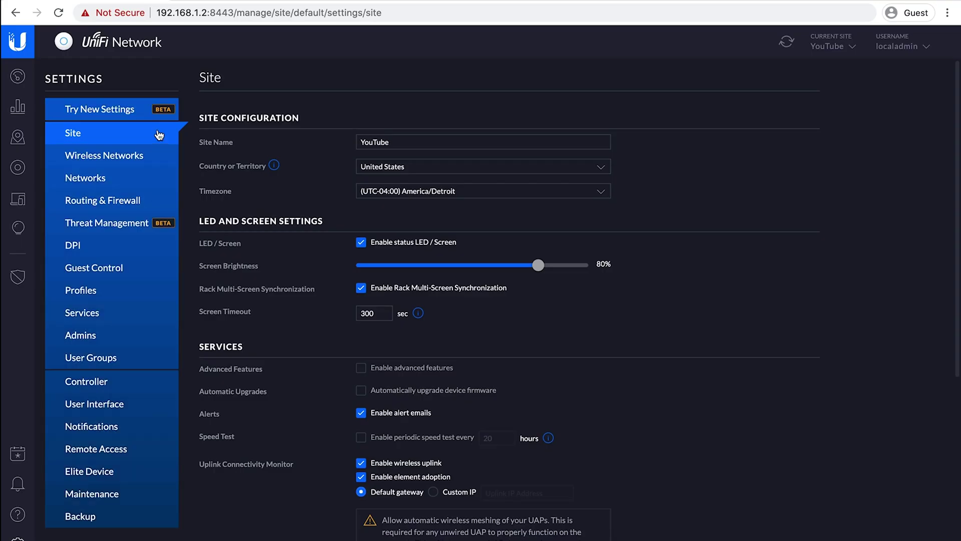
- Show the LAN IN firewall rules under Routing & Firewall to confirm Plex Media's position
{"action": "left_click", "coordinate": [120, 202]}
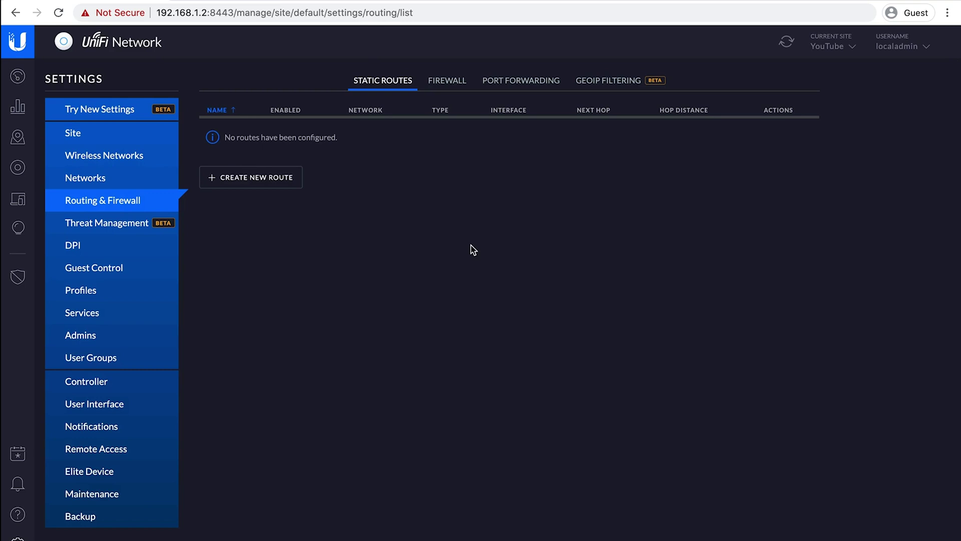
{"action": "left_click", "coordinate": [443, 80]}
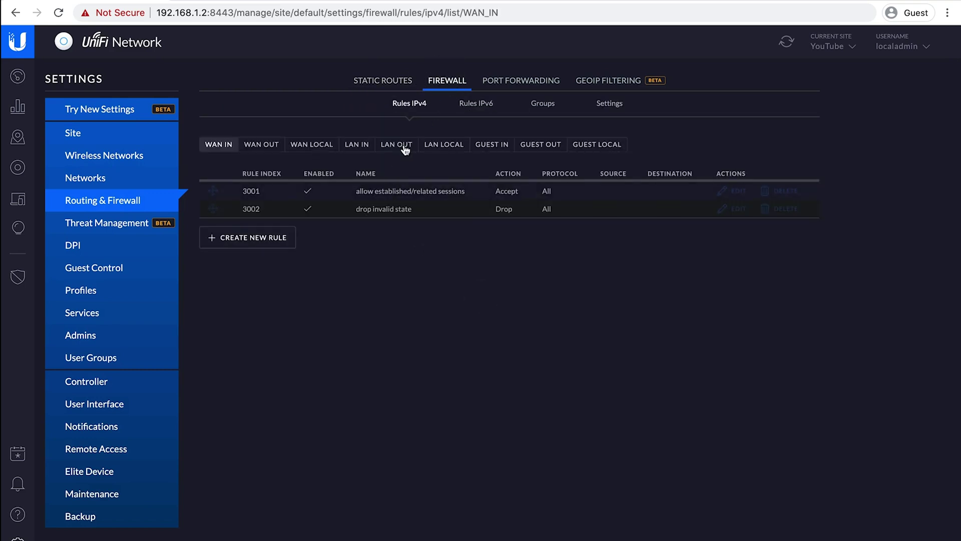
{"action": "left_click", "coordinate": [366, 146]}
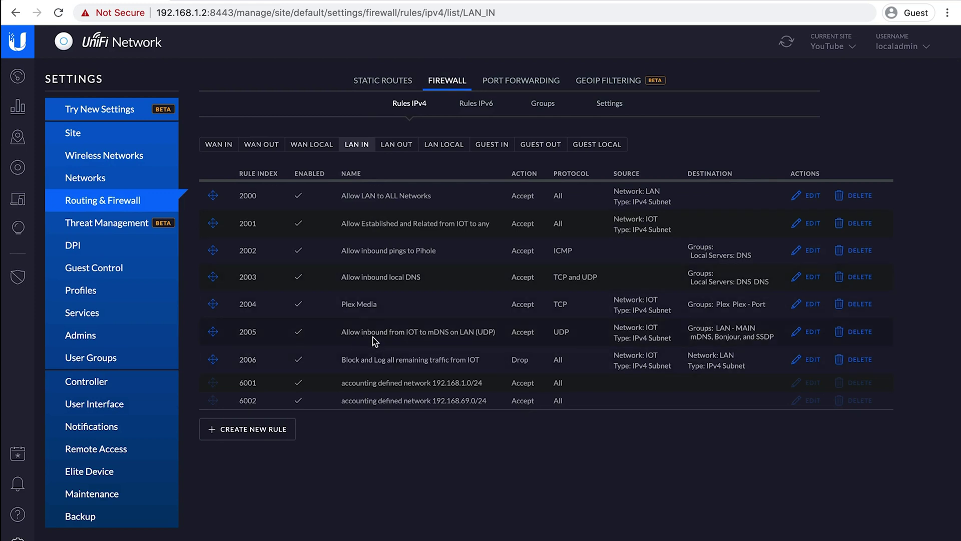